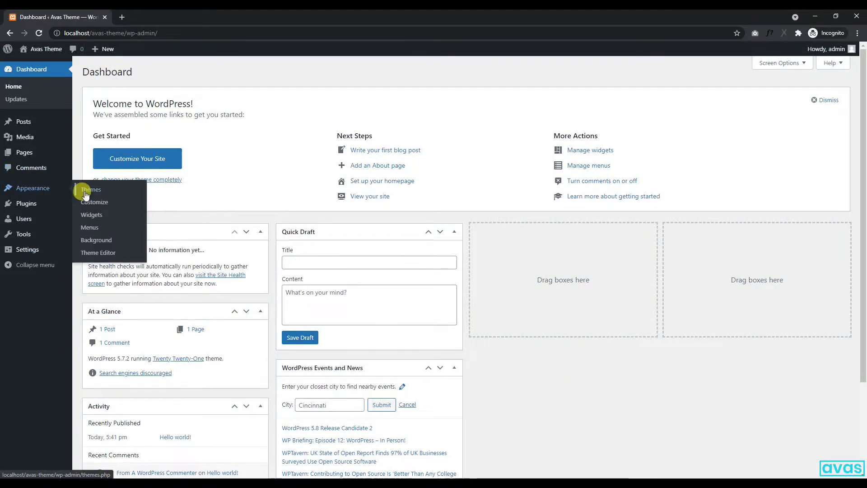
- Upload and install the Avas theme from the avas.zip package
left_click(94, 192)
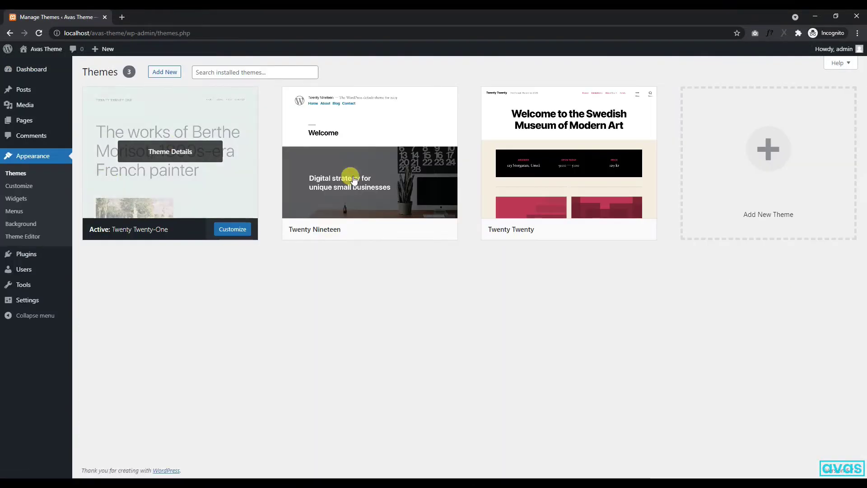
left_click(159, 73)
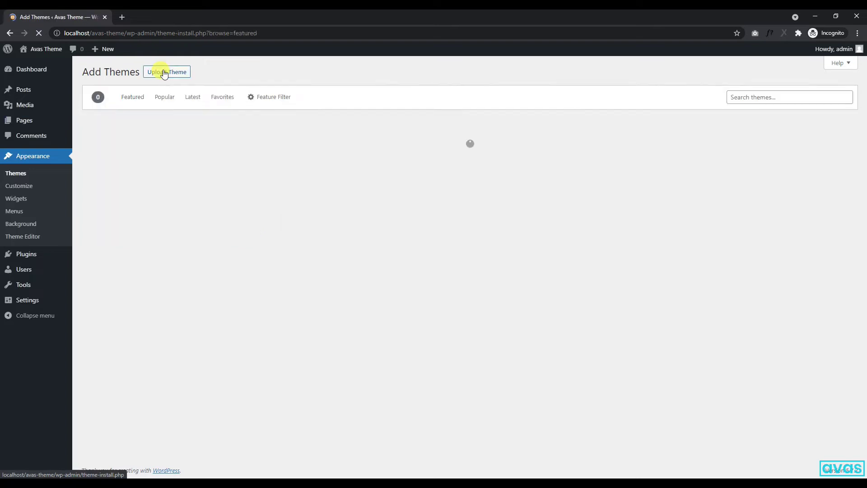
left_click(175, 72)
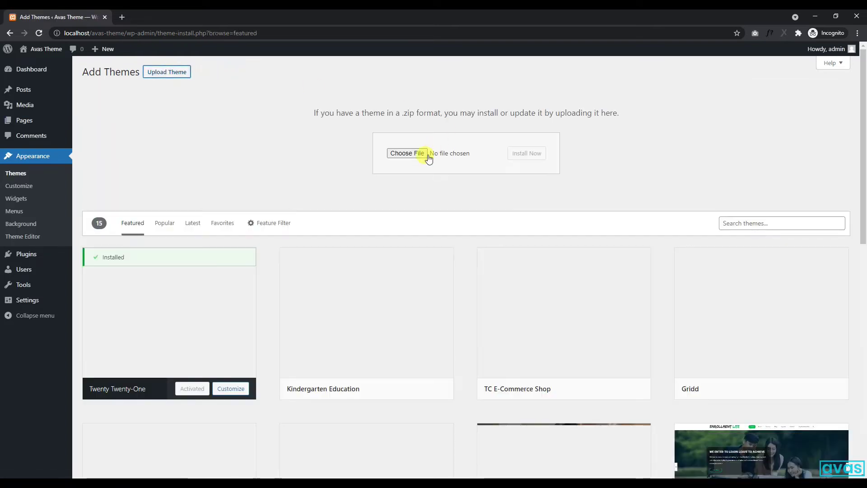
left_click(408, 154)
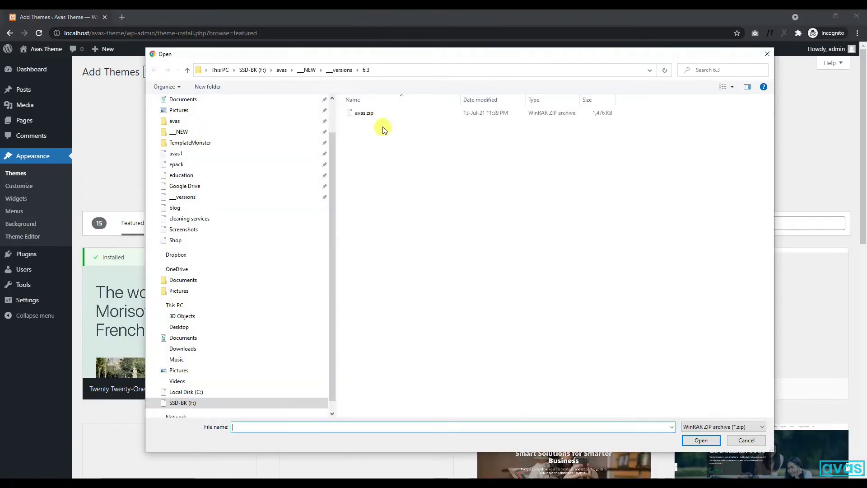
double_click(361, 118)
left_click(519, 156)
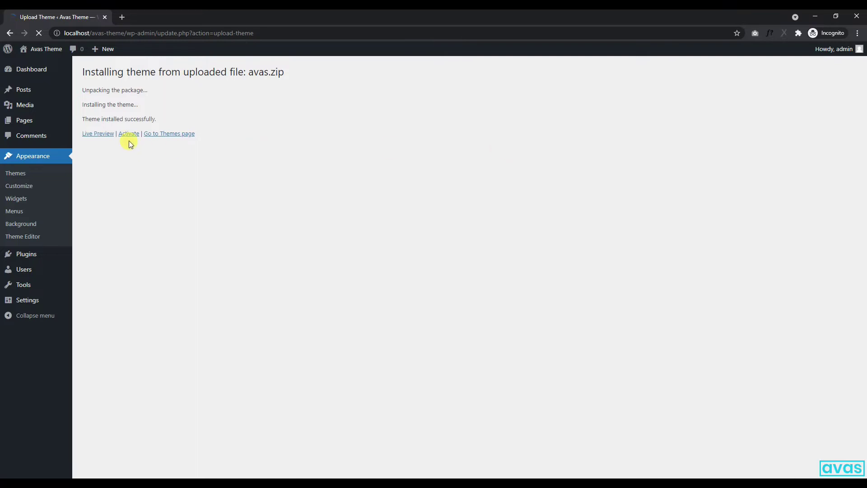
- Activate the Avas theme and register it with the purchase code and account e-mail
left_click(131, 137)
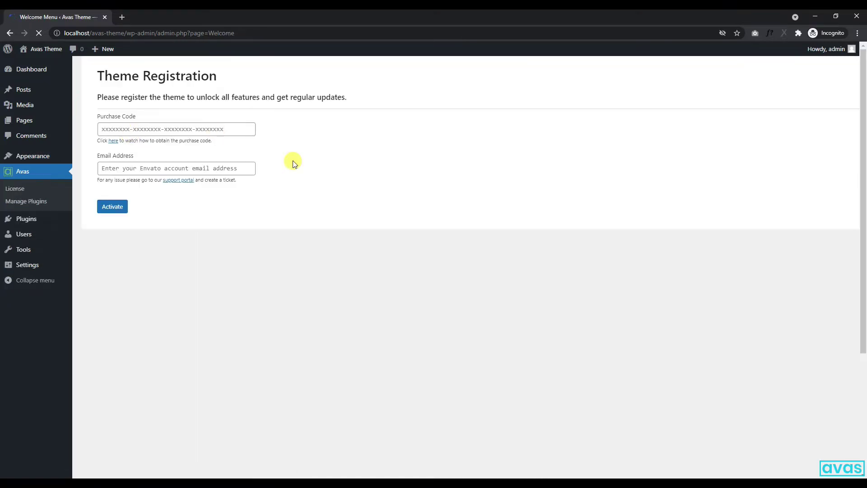
left_click_drag(95, 76, 217, 75)
left_click(193, 124)
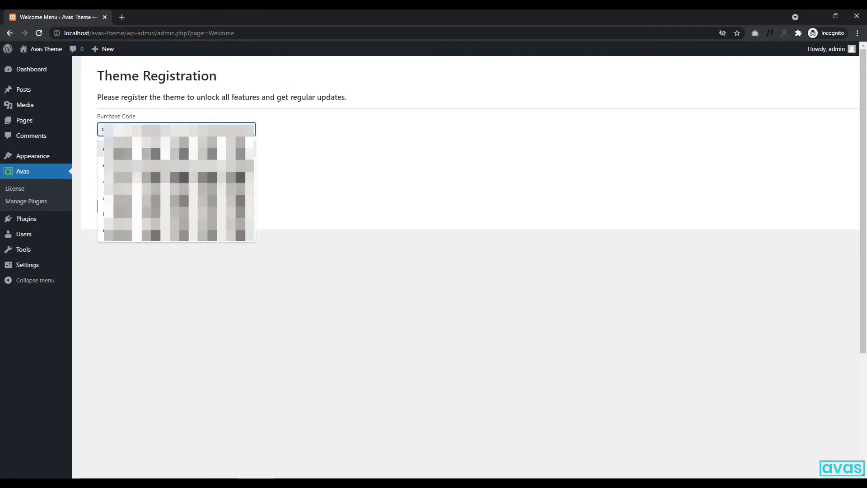
left_click(194, 147)
left_click(116, 168)
left_click(116, 185)
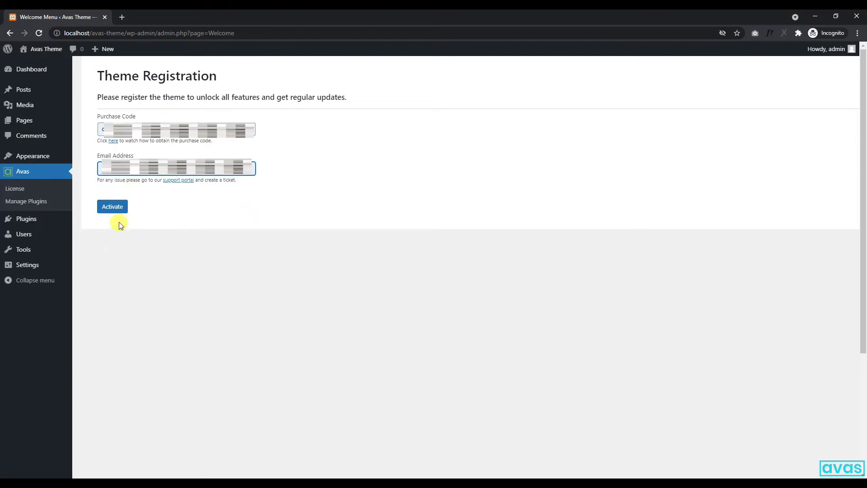
left_click(112, 211)
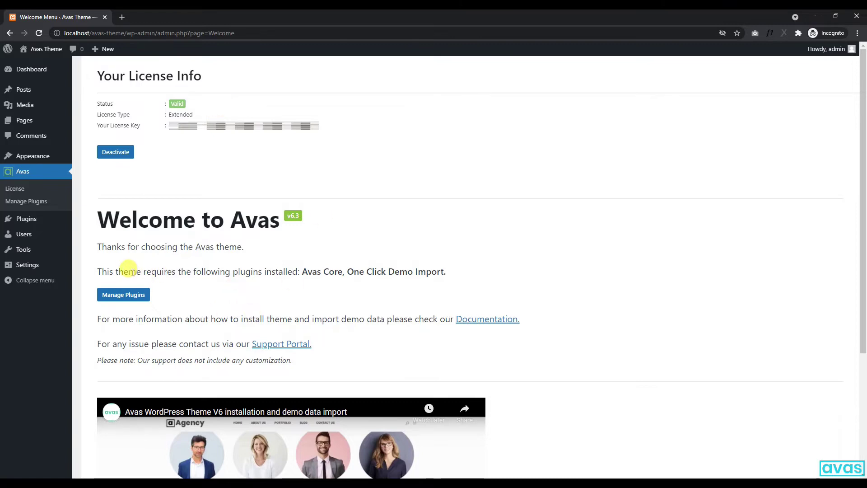
- Review the required plugins notice and open the required plugins installer
left_click_drag(104, 271, 443, 269)
left_click(384, 268)
left_click_drag(300, 271, 445, 270)
left_click(445, 270)
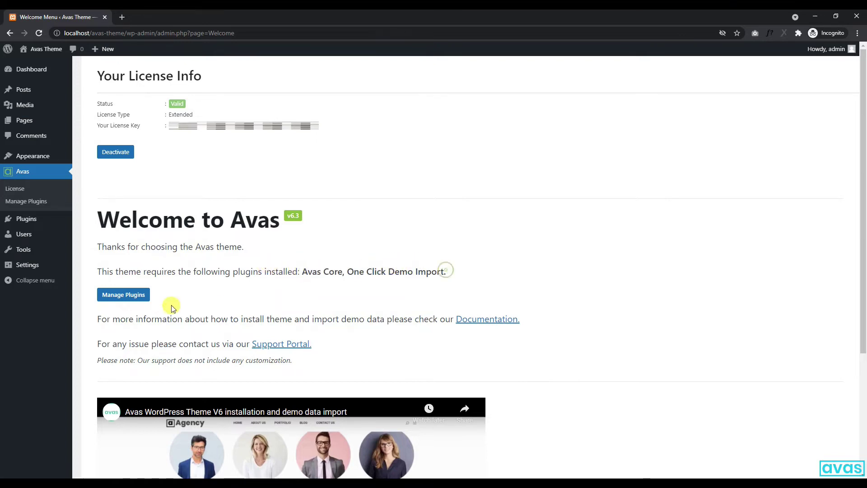
left_click(121, 298)
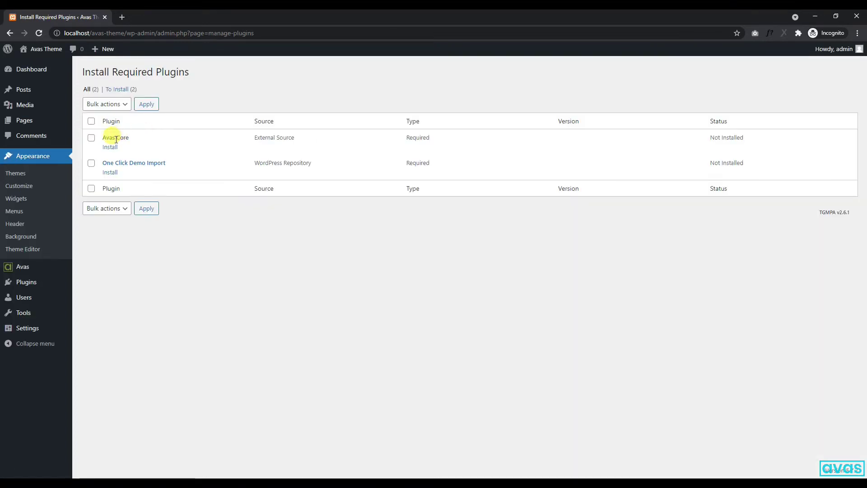
- Install the Avas Core plugin, then the One Click Demo Import plugin
left_click(109, 147)
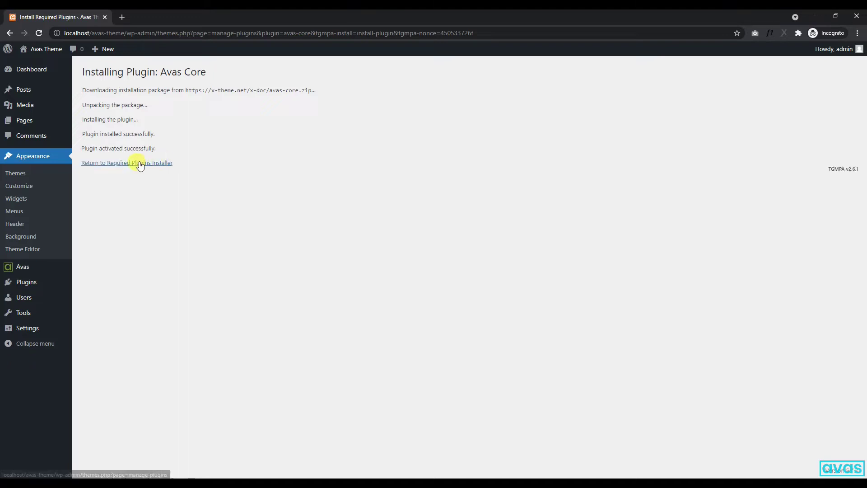
left_click(115, 163)
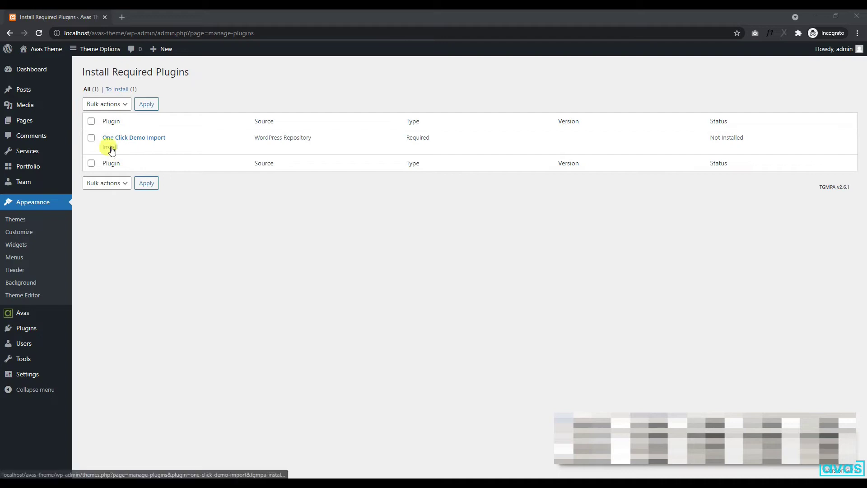
left_click(110, 148)
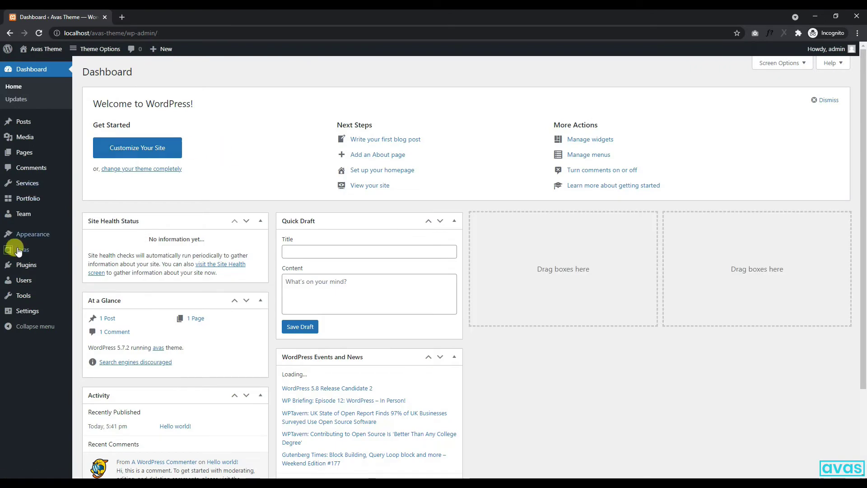
- Open the Avas Import Demo page and review its important instructions
mouse_move(22, 252)
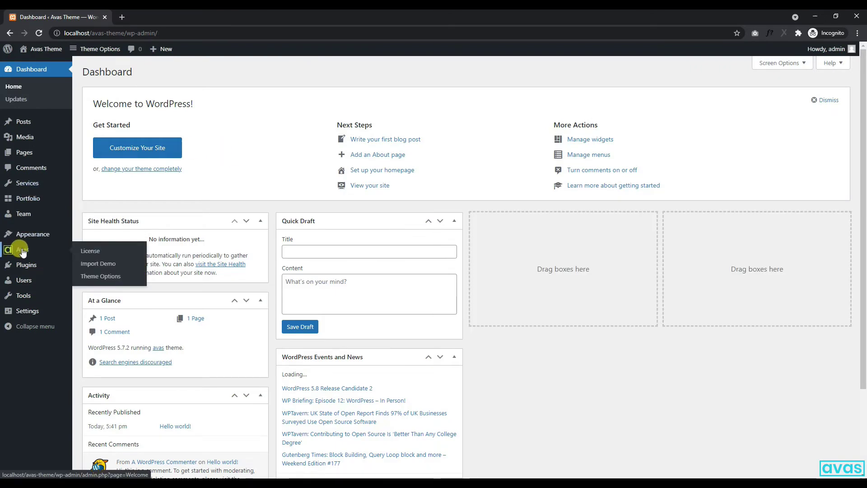
left_click(101, 265)
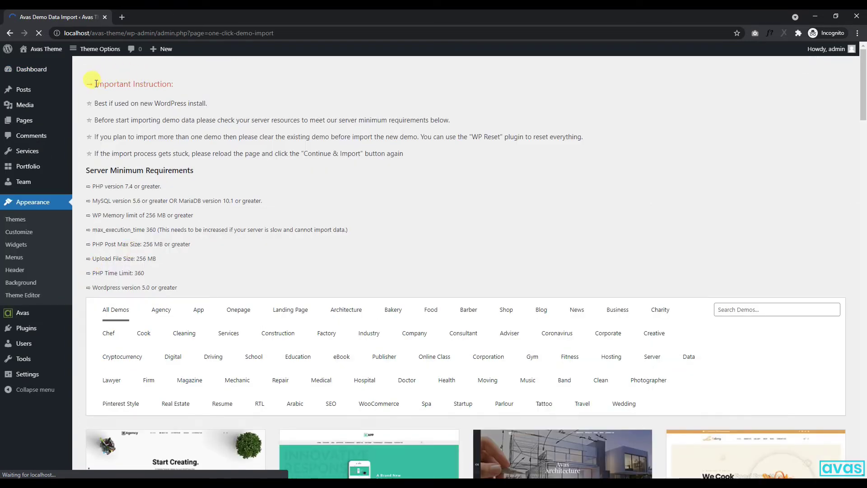
left_click_drag(96, 83, 174, 84)
left_click_drag(92, 103, 191, 101)
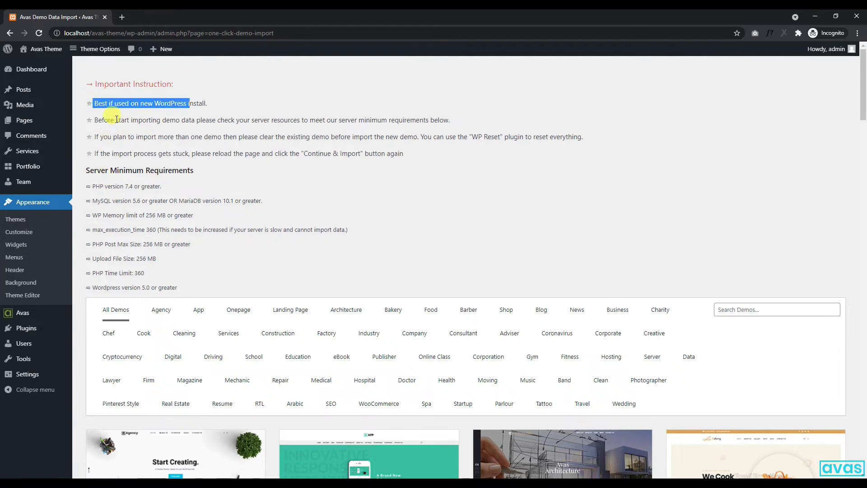
left_click(96, 119)
- Read the server minimum requirements, then scroll down to the demo grid
left_click_drag(96, 119, 455, 120)
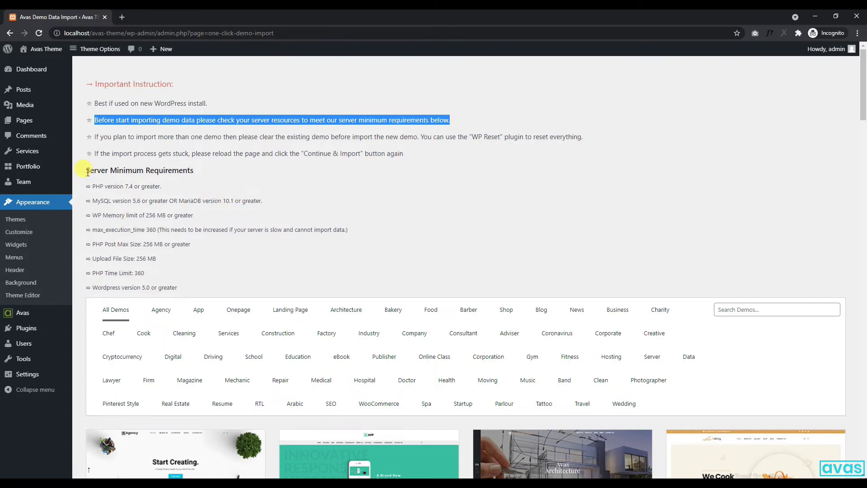
left_click_drag(87, 171, 199, 173)
left_click_drag(90, 186, 175, 286)
left_click(208, 276)
scroll(205, 274, "down", 6)
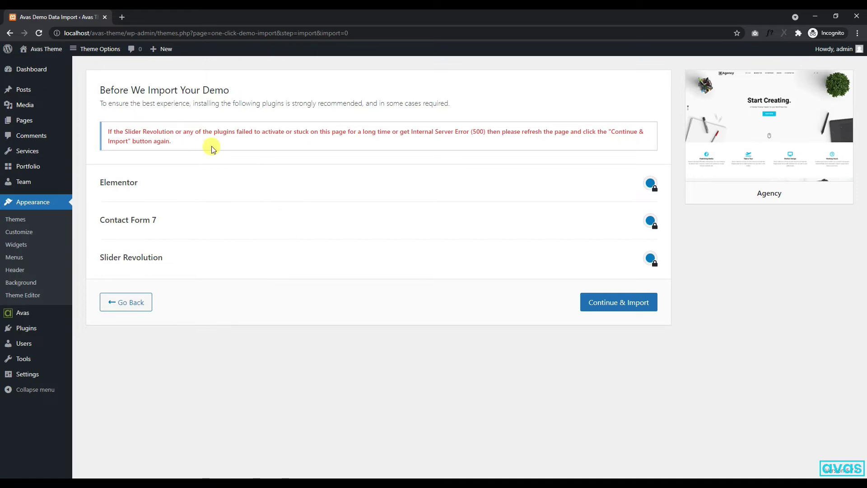
- Continue & Import the Agency demo with Elementor, Contact Form 7 and Slider Revolution
left_click_drag(108, 134, 181, 142)
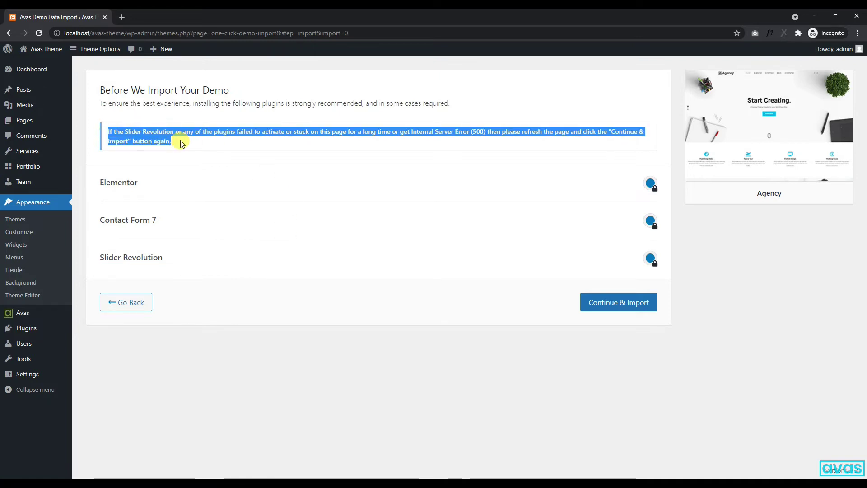
left_click(198, 142)
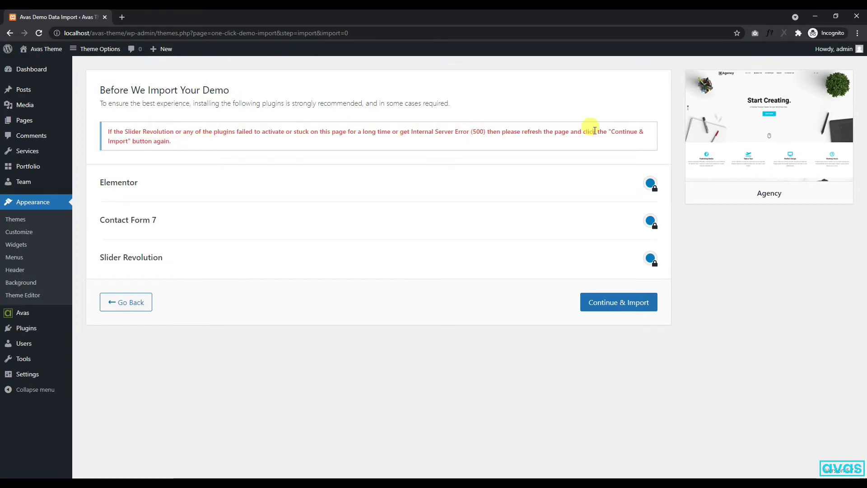
left_click(596, 300)
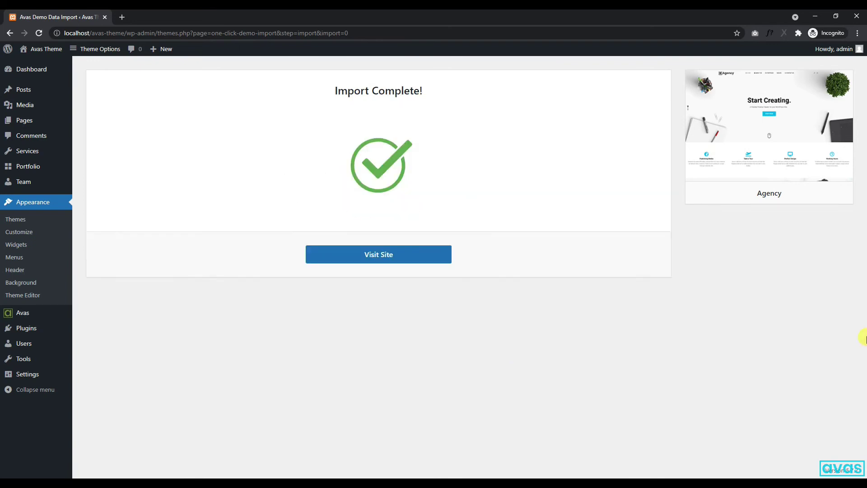
- Open the imported Agency site in a new browser tab
right_click(376, 254)
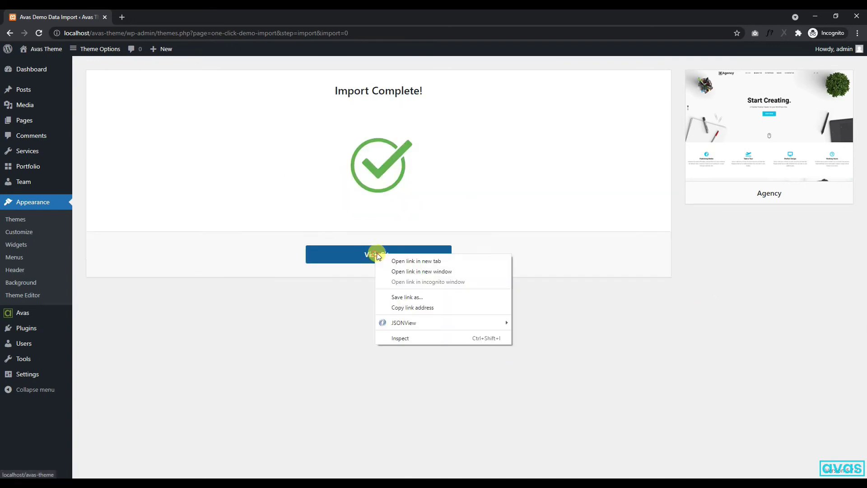
left_click(388, 262)
left_click(171, 13)
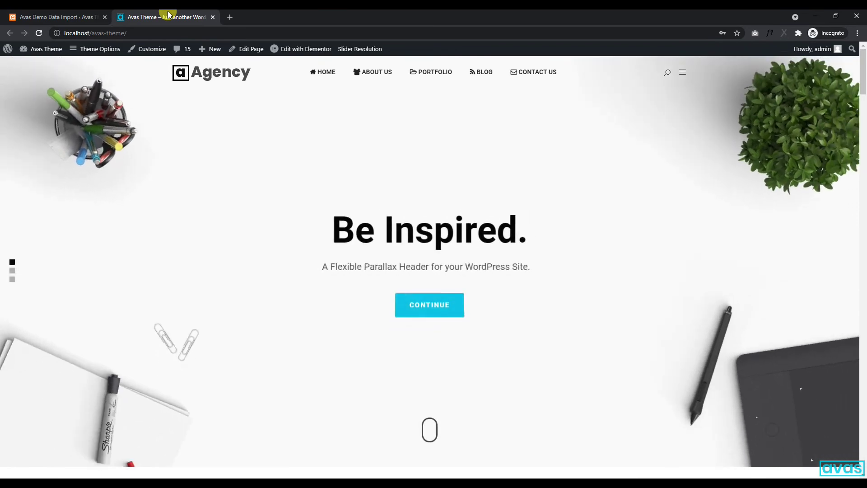
- Scroll through the home page and go to the CONTACT US page
scroll(361, 196, "down", 10)
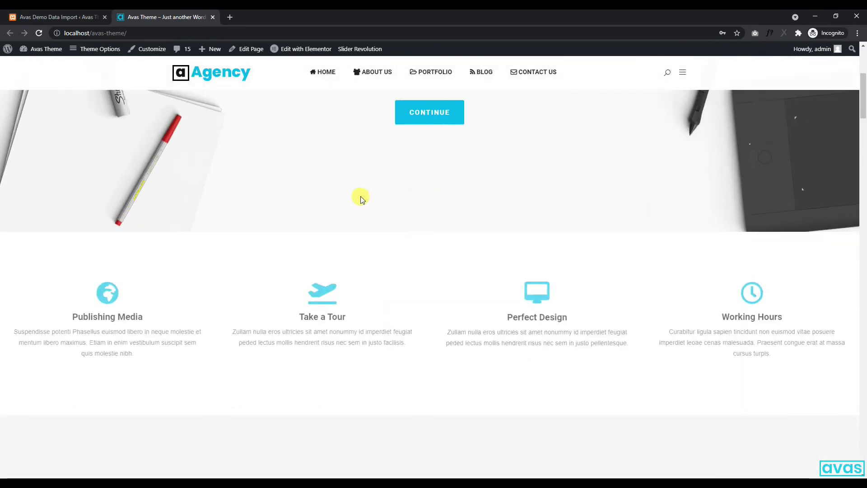
scroll(362, 197, "down", 10)
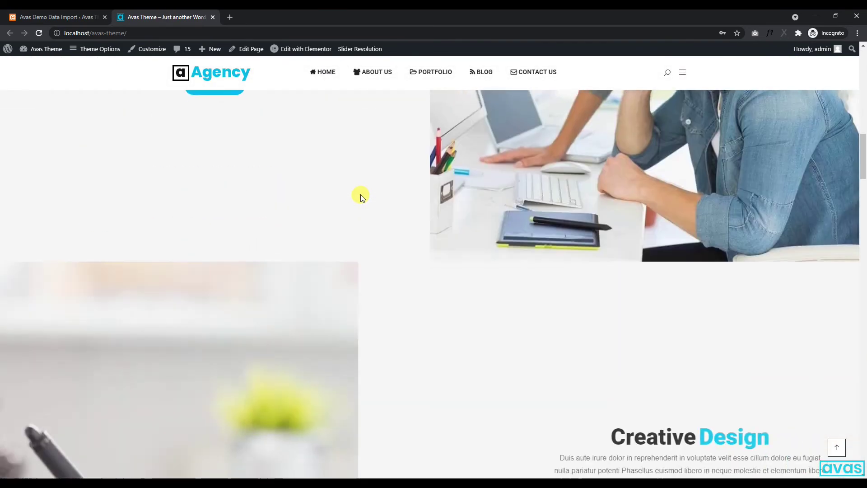
scroll(360, 197, "down", 10)
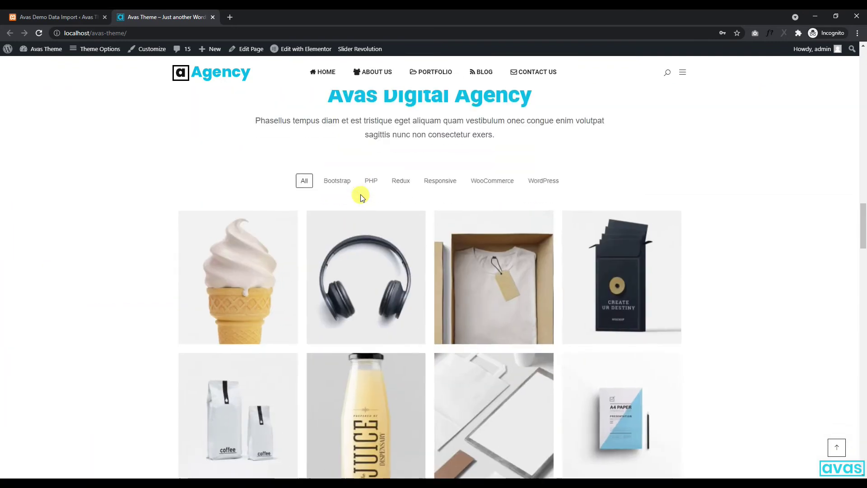
scroll(361, 197, "down", 10)
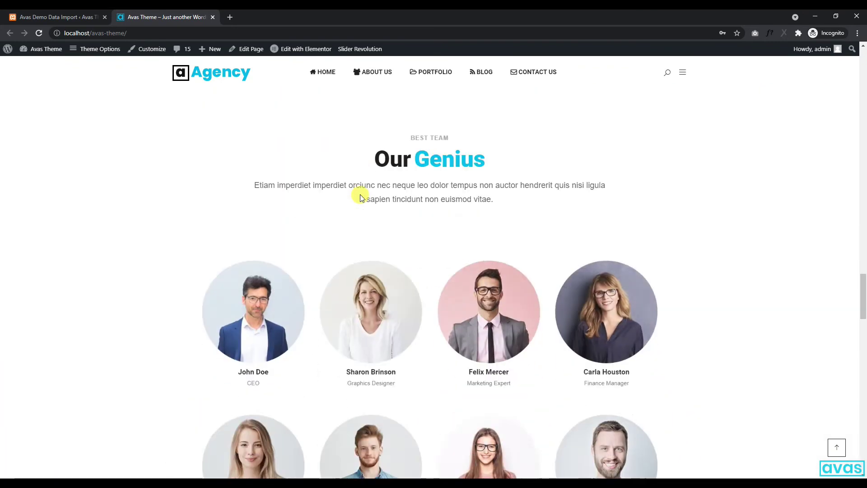
scroll(360, 197, "down", 10)
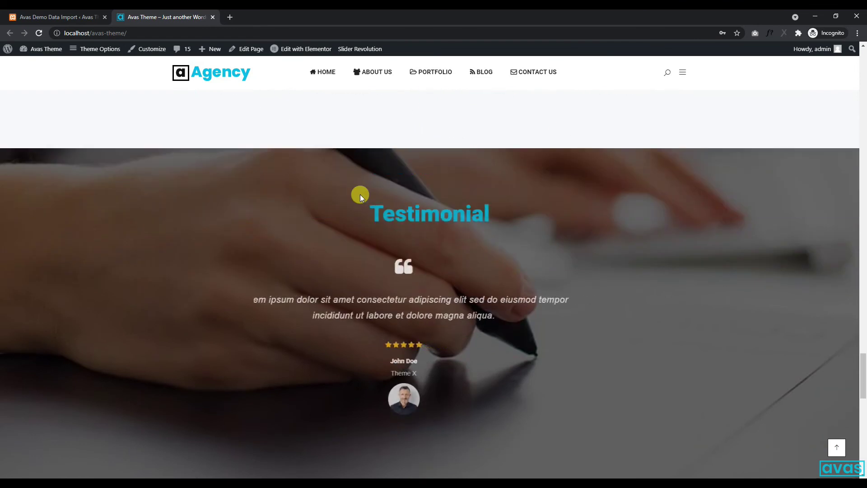
scroll(360, 195, "down", 5)
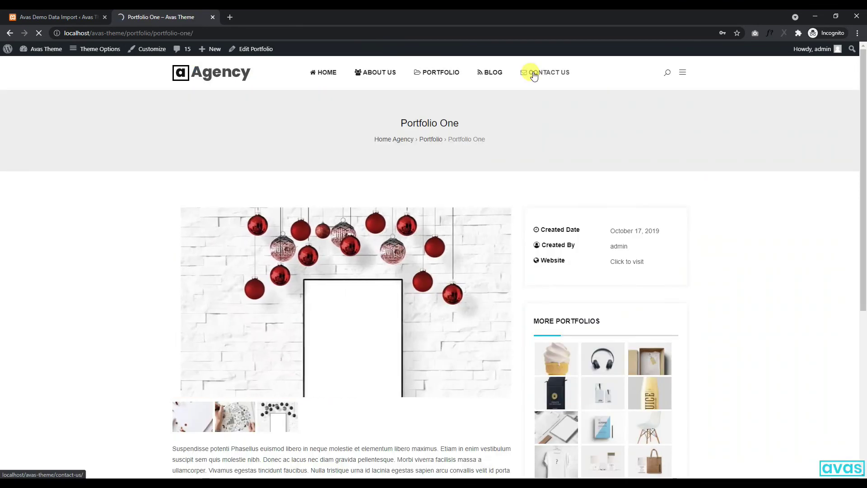
left_click(533, 74)
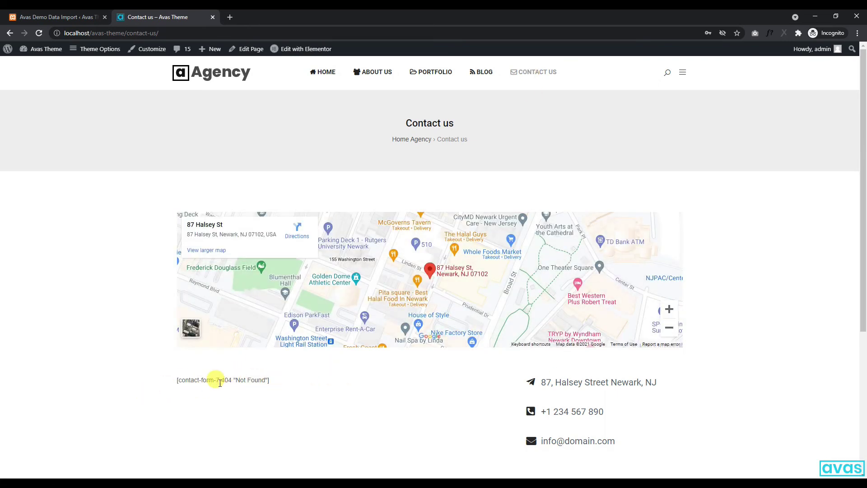
- In Elementor, set the page's Contact Form 7 widget to the 'Contact us' form
left_click(305, 49)
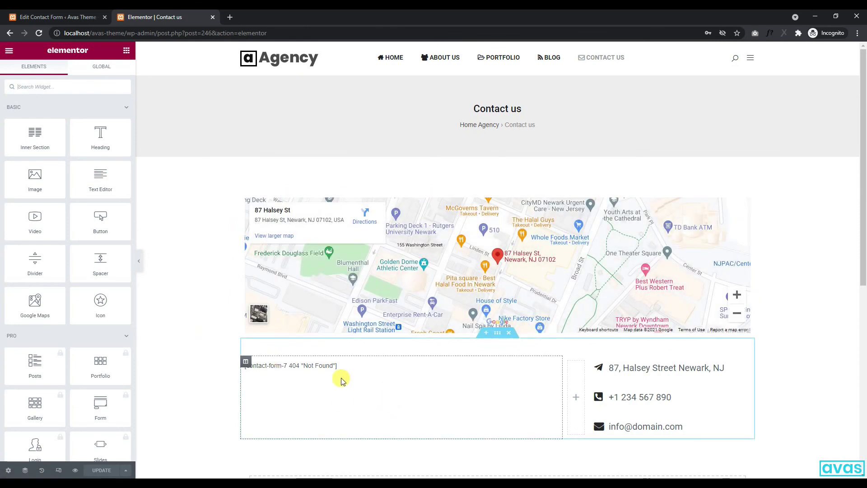
left_click(316, 364)
left_click(52, 130)
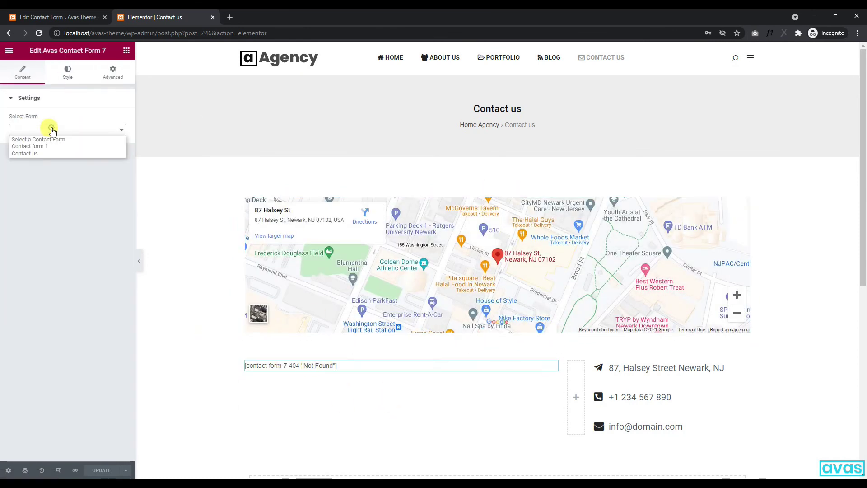
left_click(32, 153)
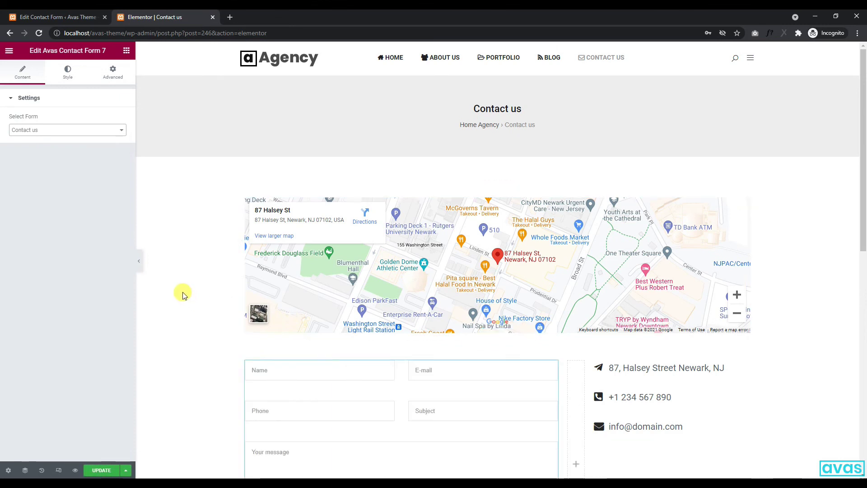
scroll(183, 293, "down", 5)
scroll(181, 289, "up", 3)
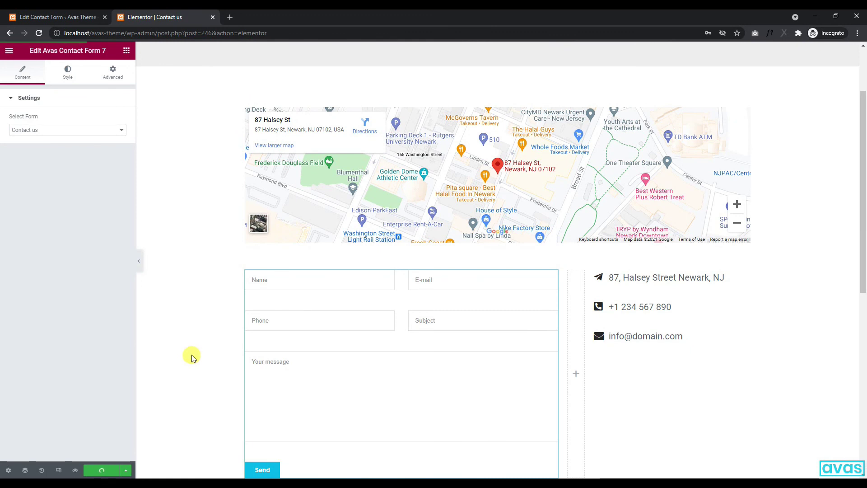
scroll(192, 357, "down", 4)
scroll(191, 356, "up", 6)
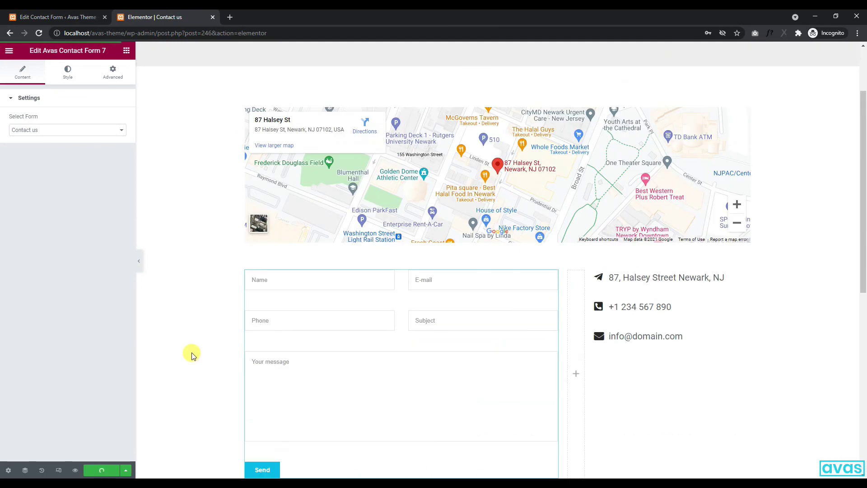